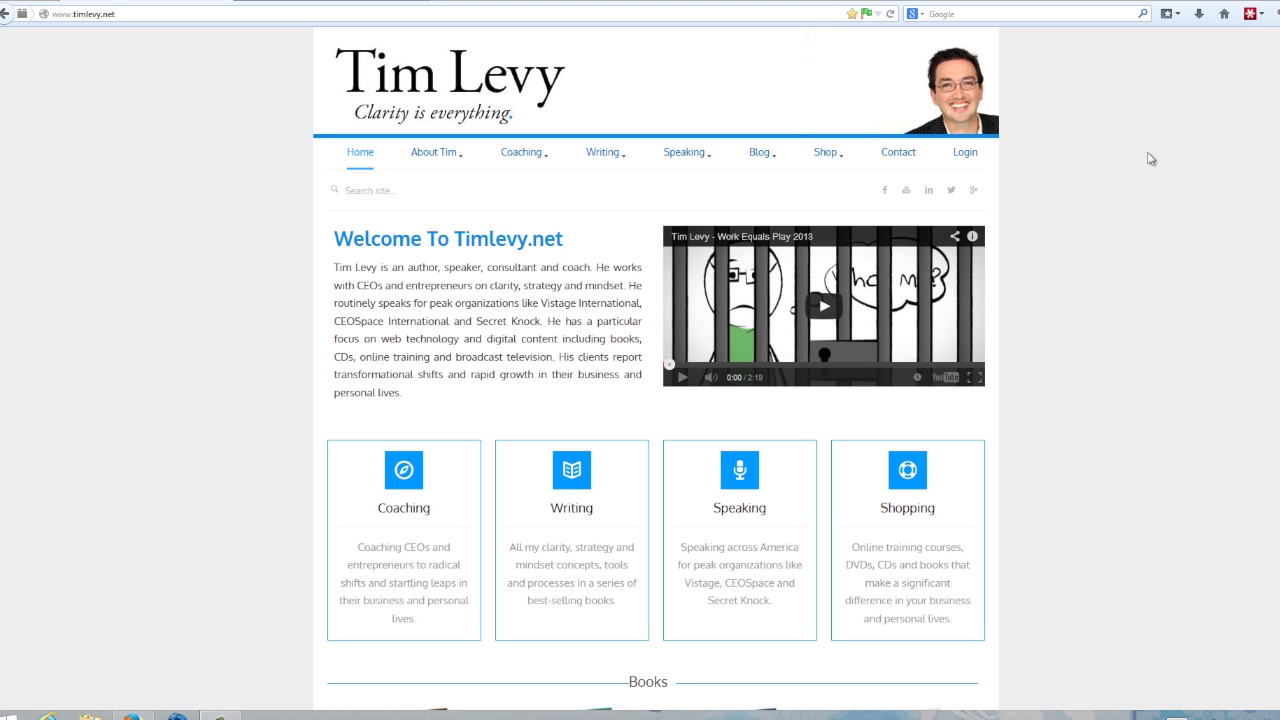
Scroll down the timlevy.net page to reach The Entrepreneurial Handbook details
{"action": "scroll", "coordinate": [1150, 165], "scroll_direction": "down", "scroll_amount": 4}
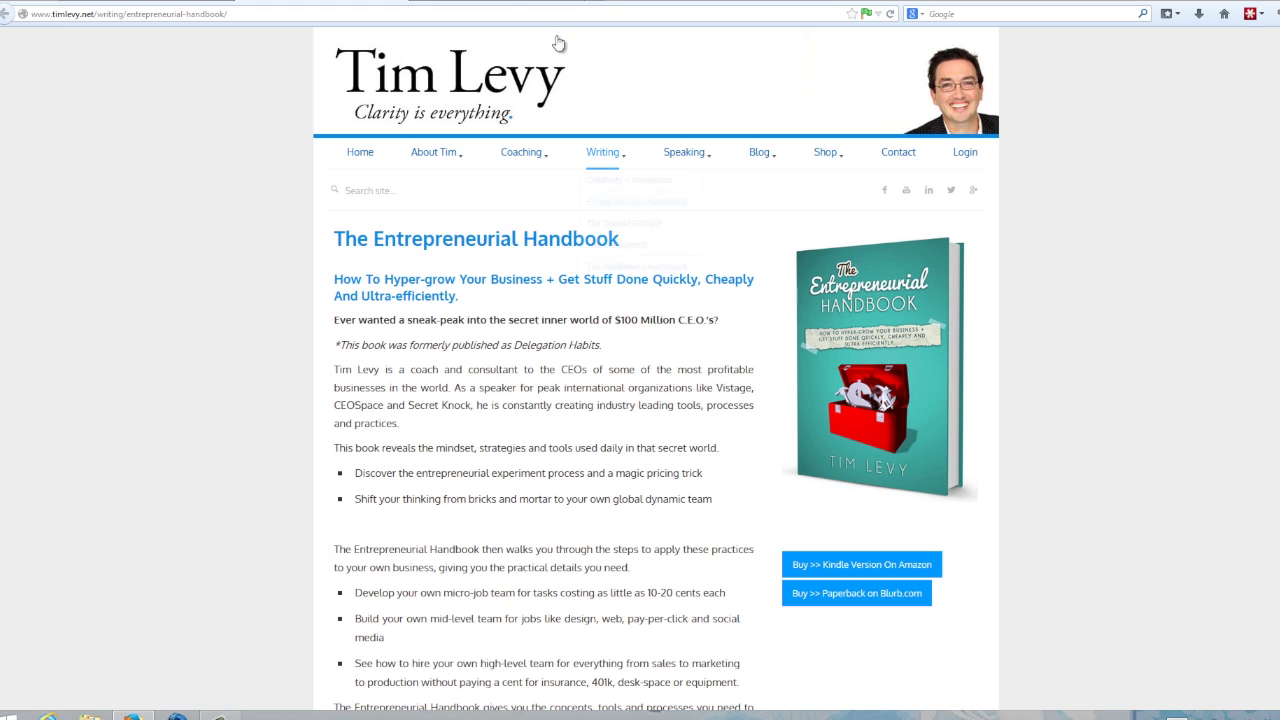
Switch to the producteev.com tab and scroll down its homepage
{"action": "left_click", "coordinate": [498, 2]}
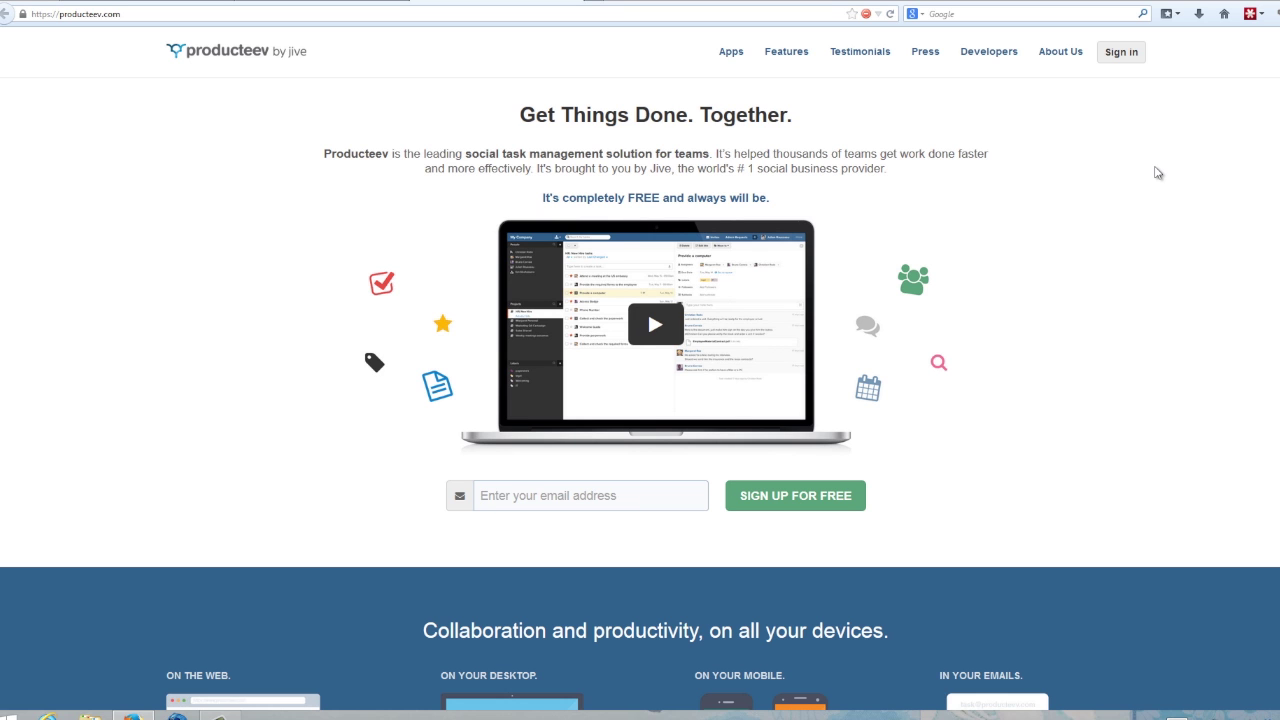
{"action": "scroll", "coordinate": [1143, 314], "scroll_direction": "down", "scroll_amount": 4}
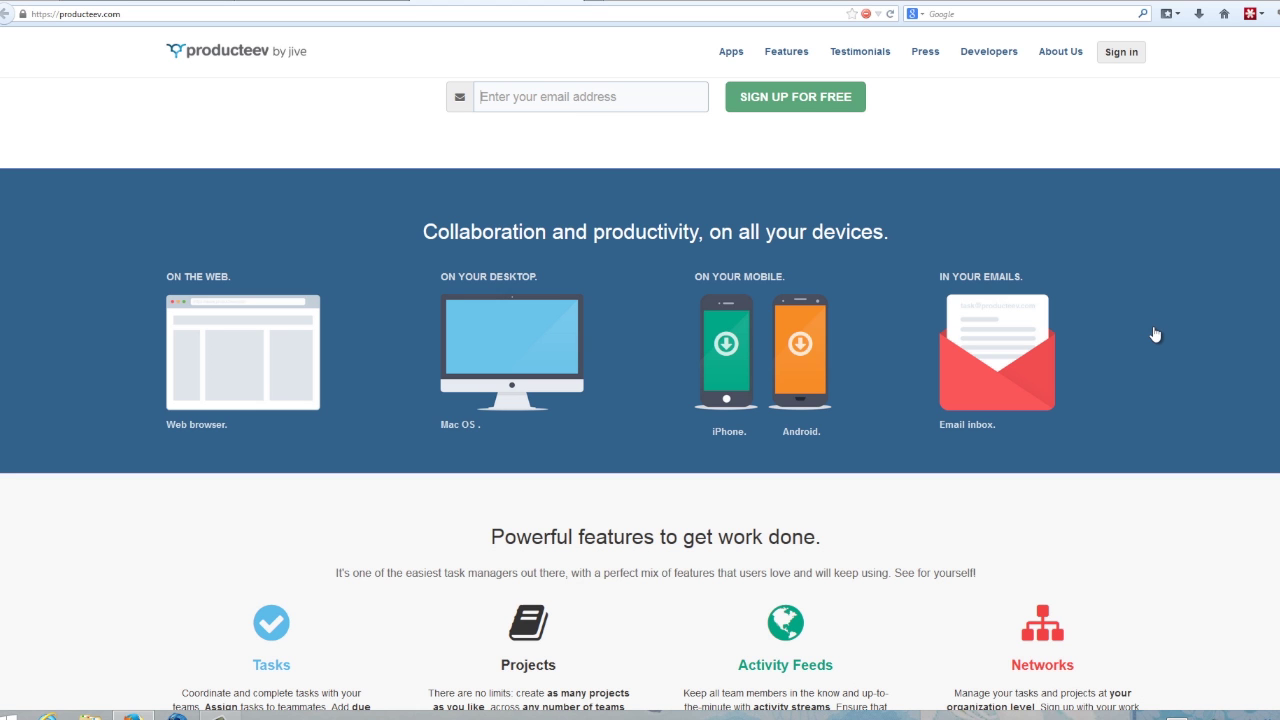
Scroll back to the top of the Producteev homepage and go to Sign in
{"action": "scroll", "coordinate": [1156, 328], "scroll_direction": "up", "scroll_amount": 3}
{"action": "left_click", "coordinate": [1110, 57]}
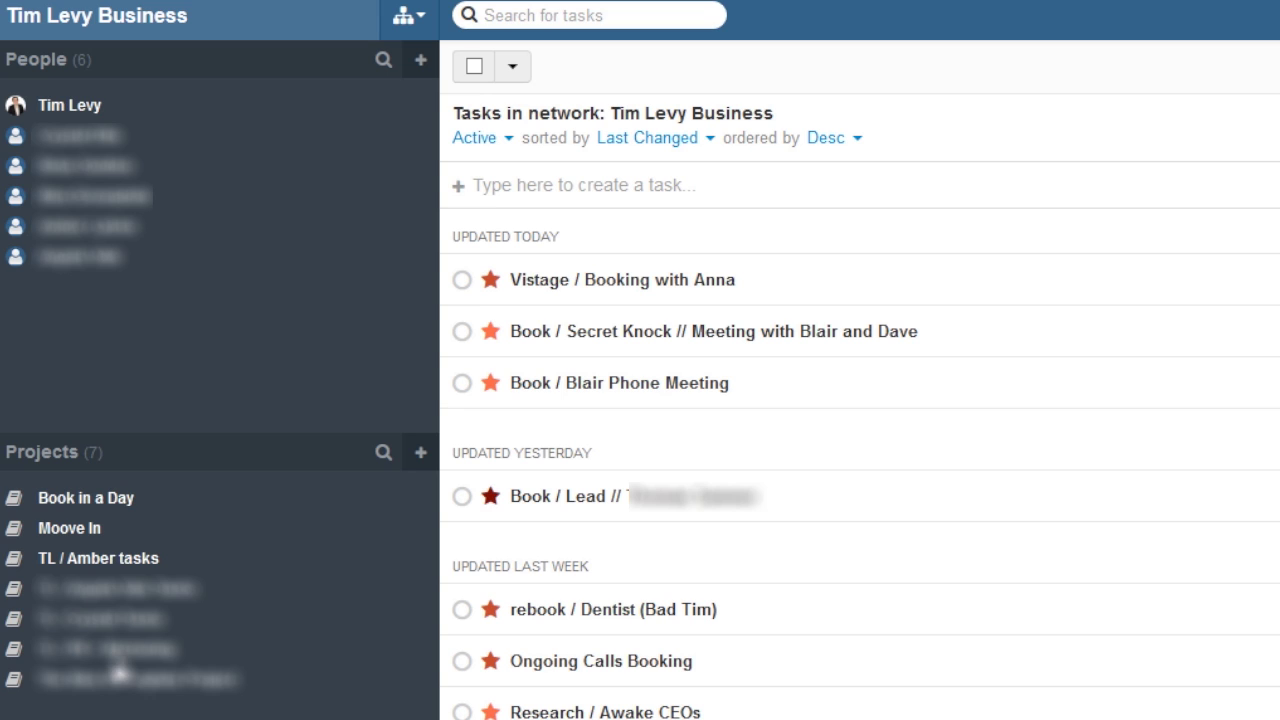
Open the TL tasks project from the Projects sidebar
{"action": "left_click", "coordinate": [140, 567]}
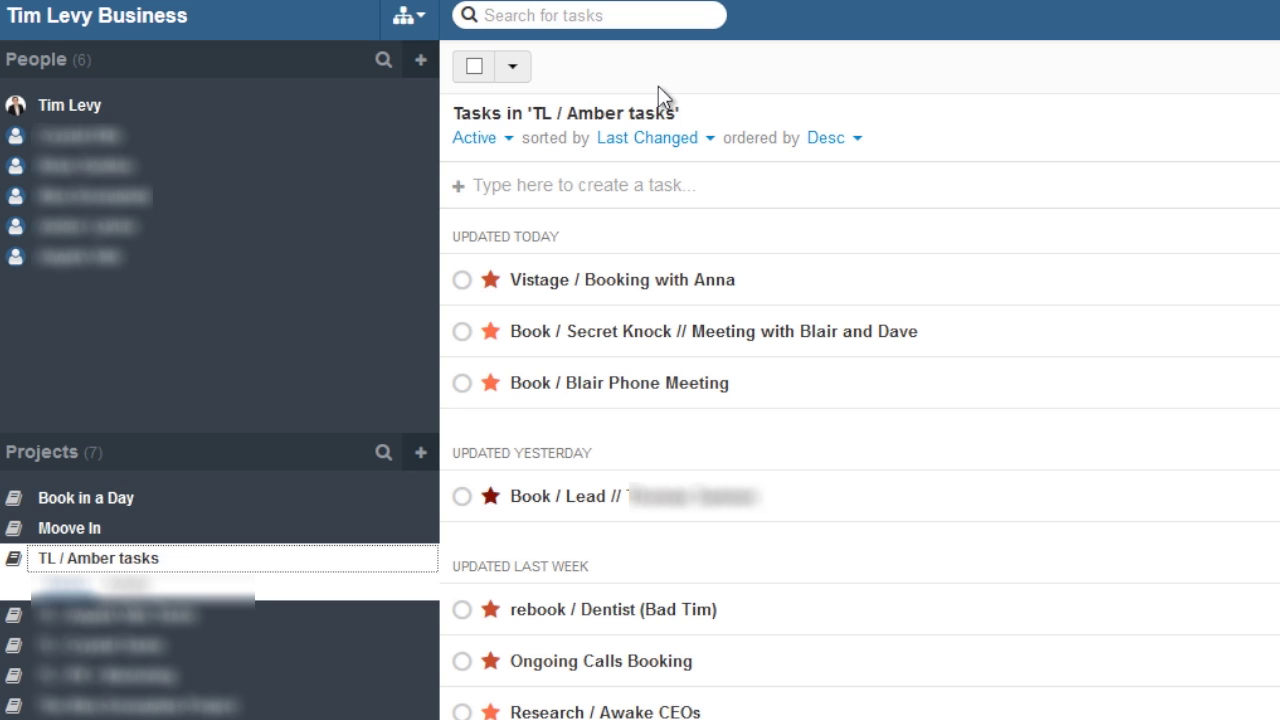
Change the TL task list's sort order from Last Changed to Priority
{"action": "left_click", "coordinate": [664, 150]}
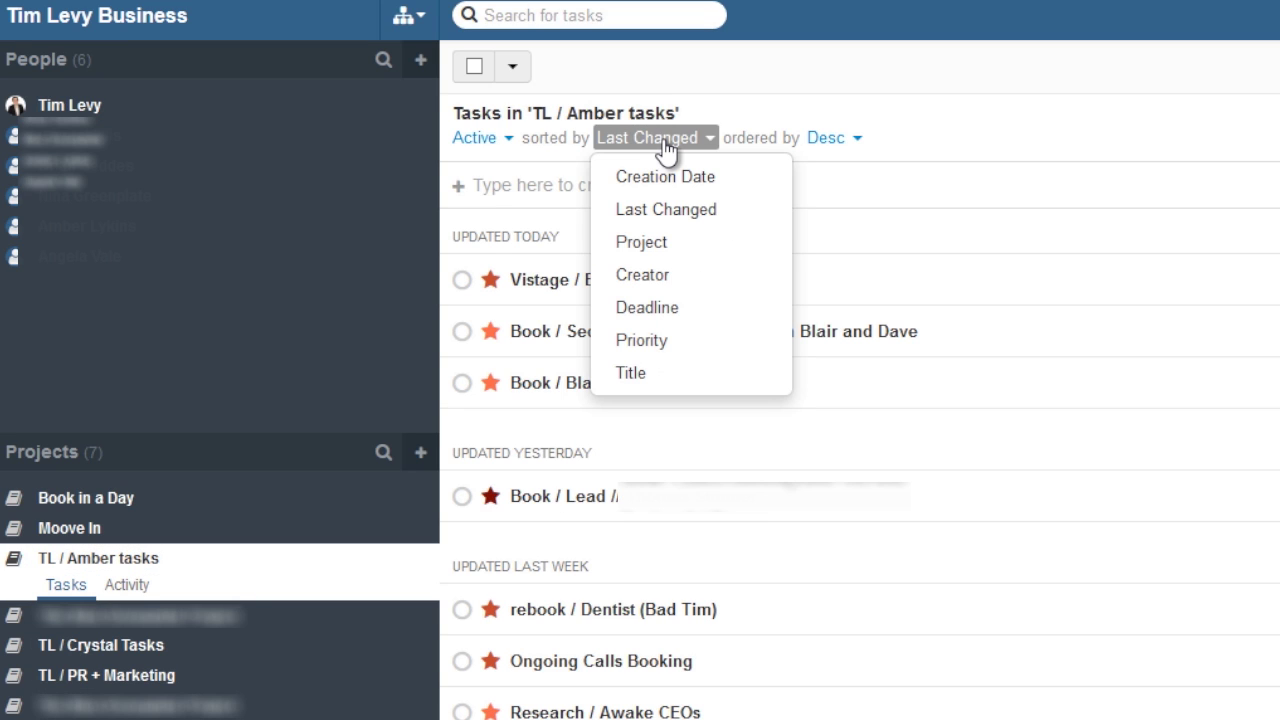
{"action": "left_click", "coordinate": [650, 340]}
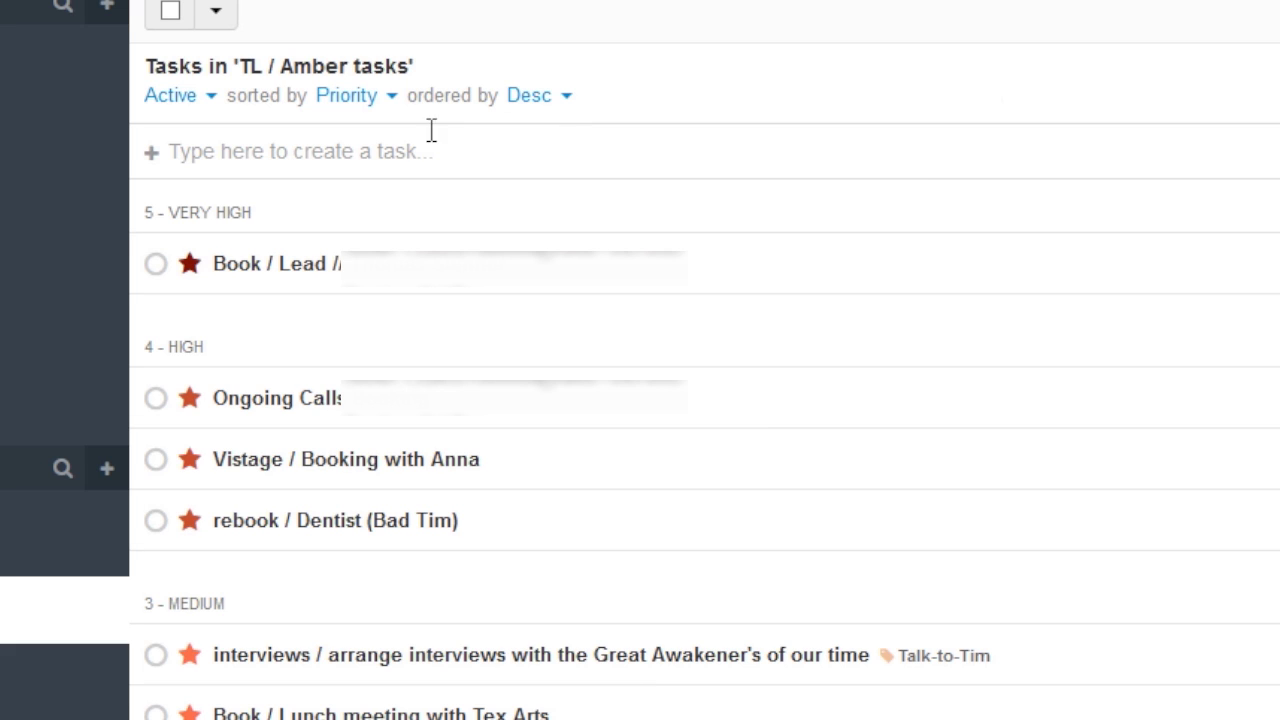
Create the task 'Book / Call / With new business lead' and open its details
{"action": "left_click", "coordinate": [383, 152]}
{"action": "type", "text": "Bo"}
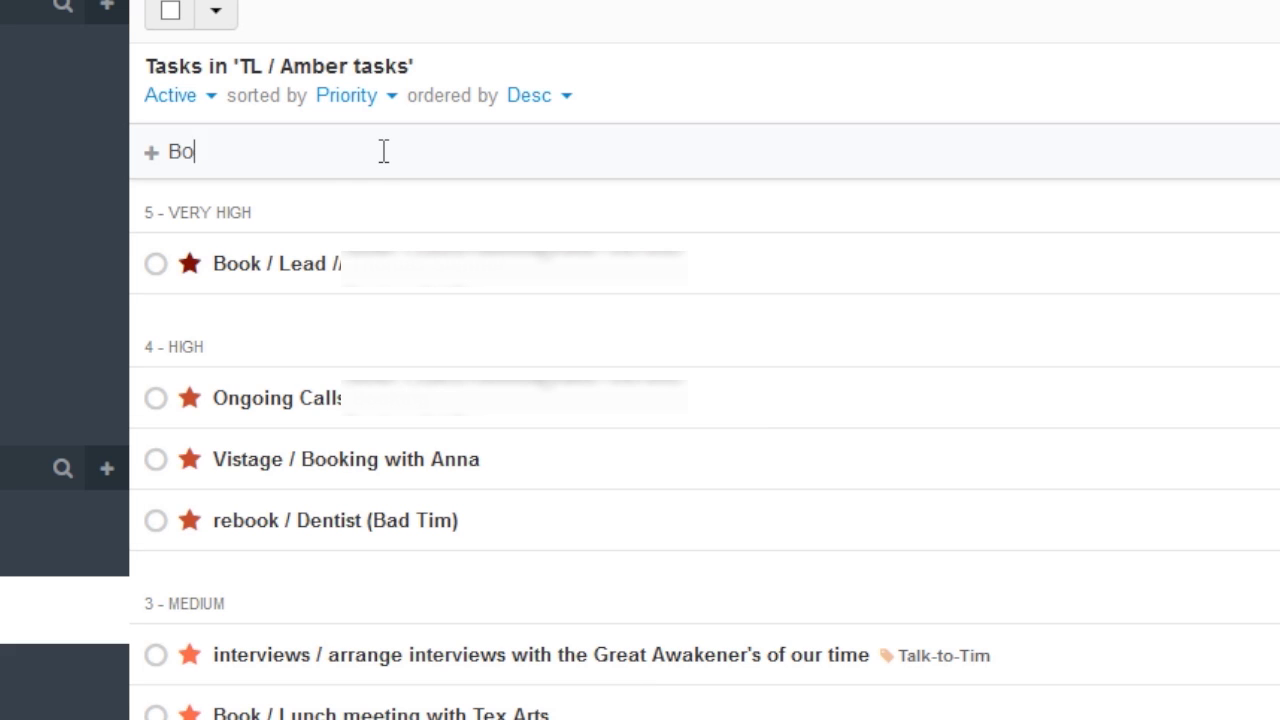
{"action": "type", "text": "ok / Call / "}
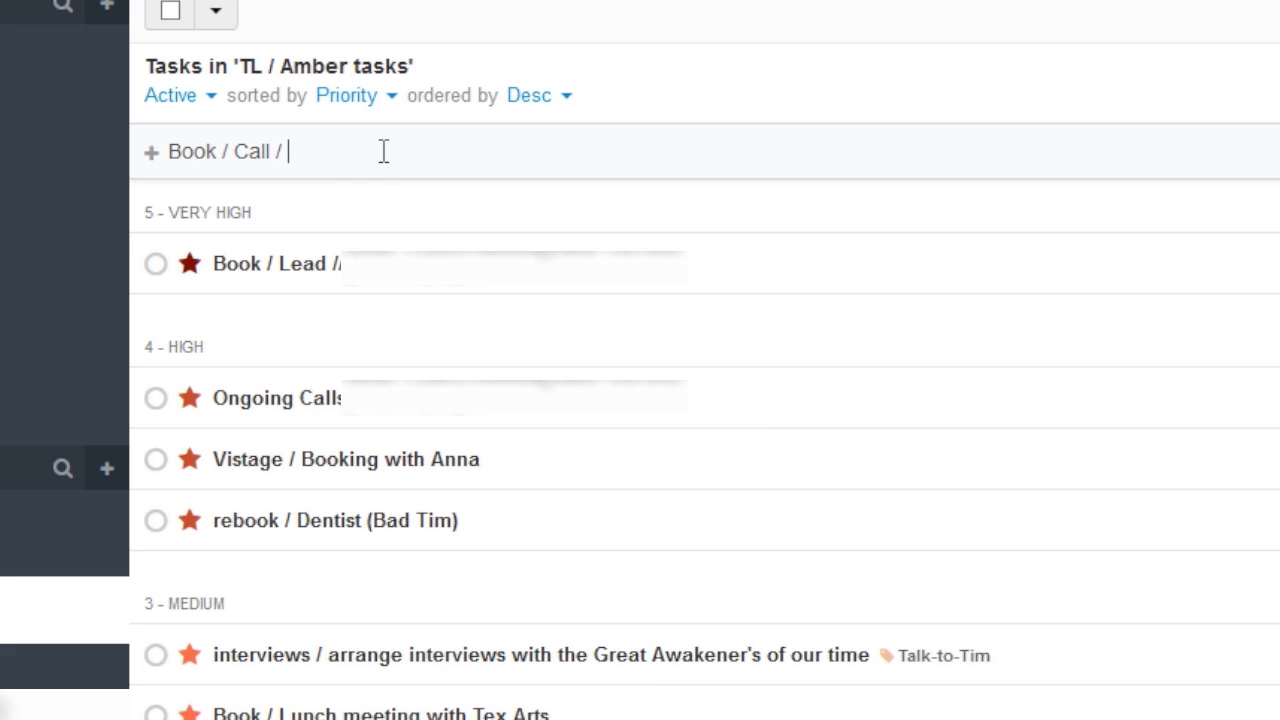
{"action": "type", "text": "With ne"}
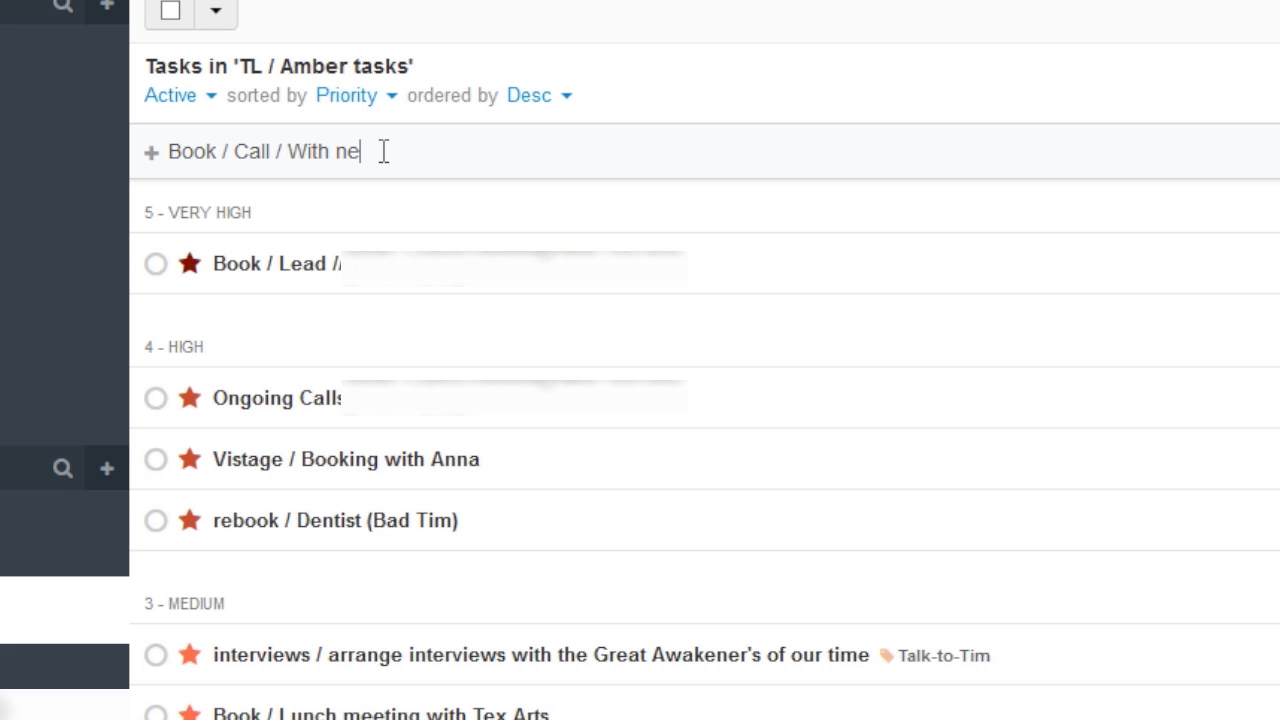
{"action": "type", "text": "w business lead"}
{"action": "key", "text": "Return"}
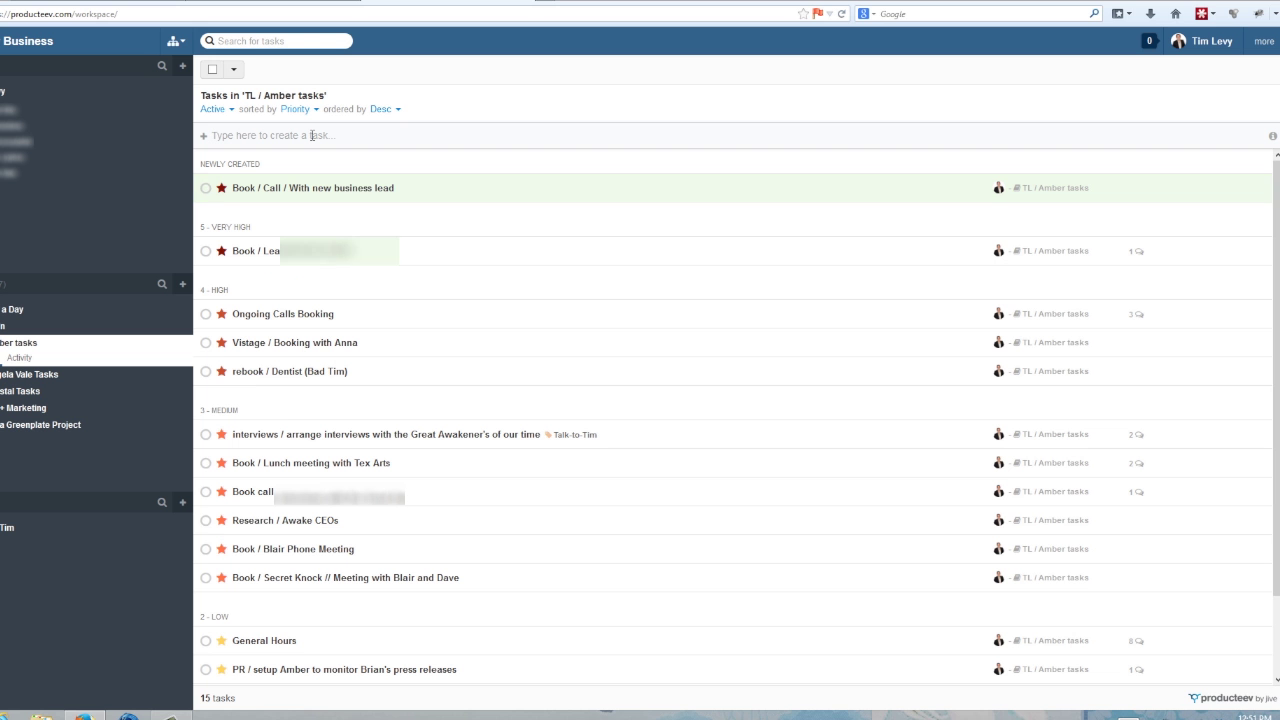
{"action": "left_click", "coordinate": [315, 195]}
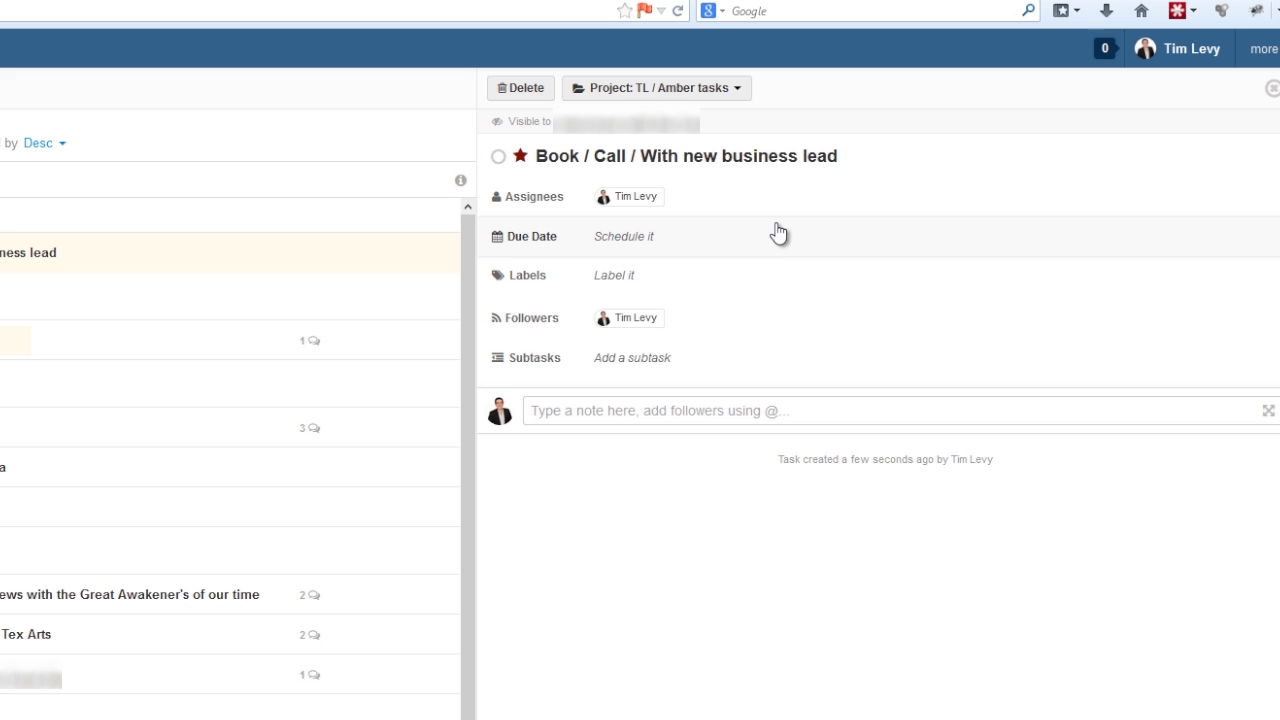
Add a second team member as assignee on the business lead task
{"action": "left_click", "coordinate": [645, 199]}
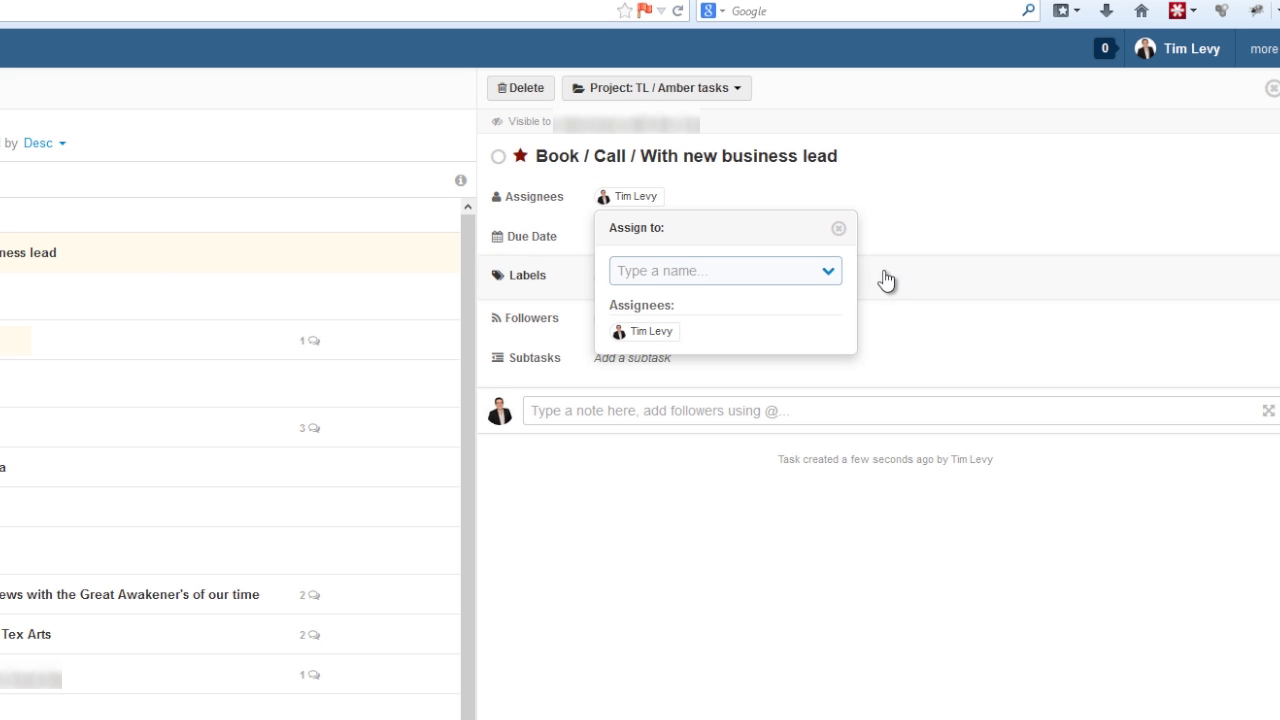
{"action": "left_click", "coordinate": [830, 274]}
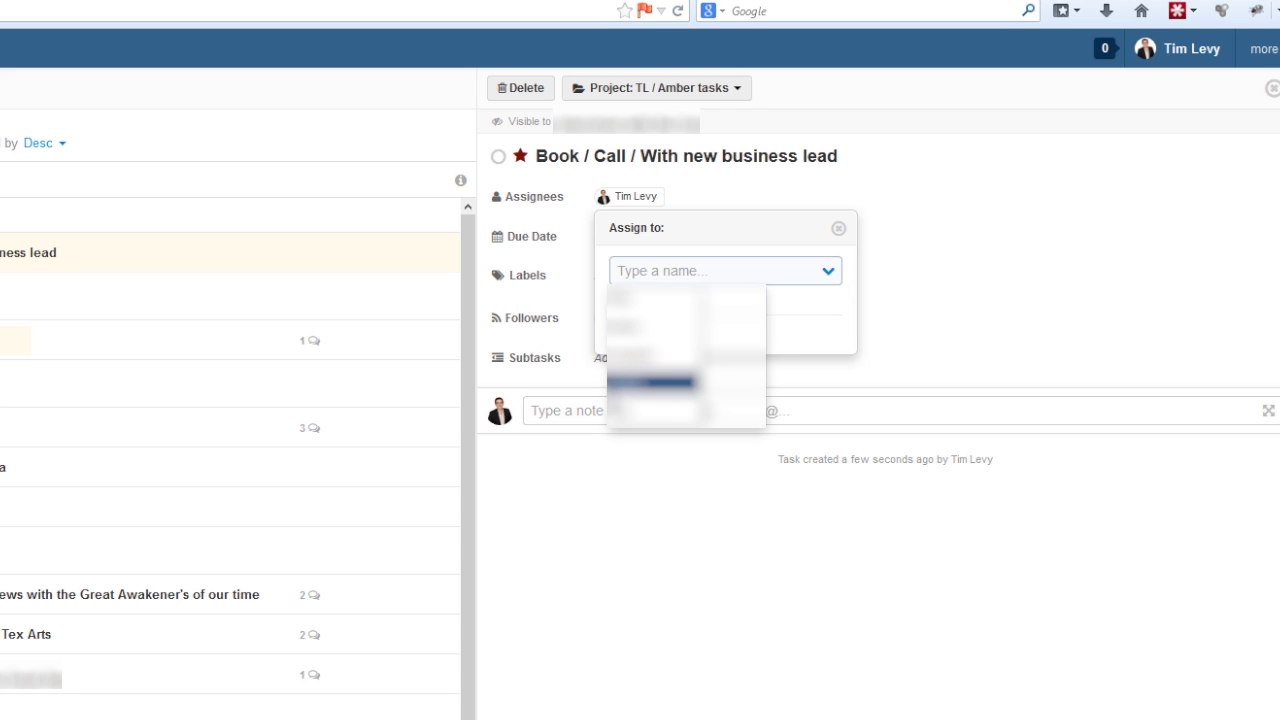
{"action": "key", "text": "Return"}
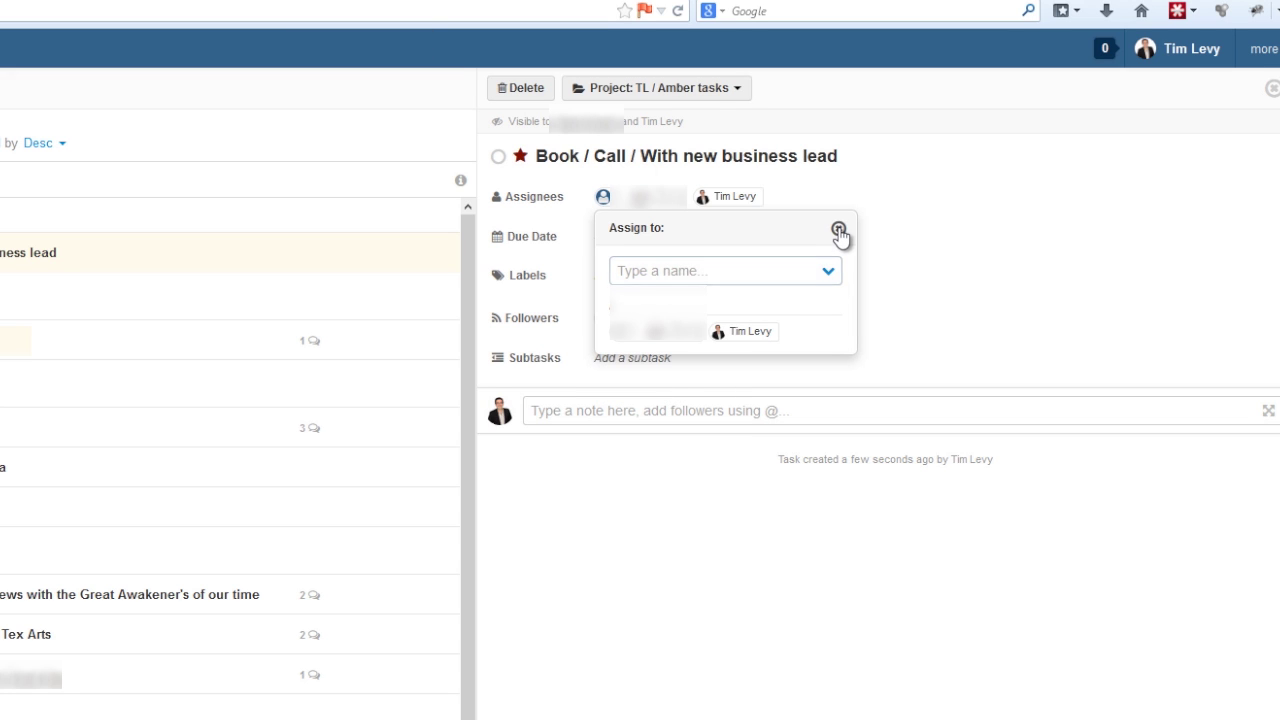
{"action": "left_click", "coordinate": [839, 229]}
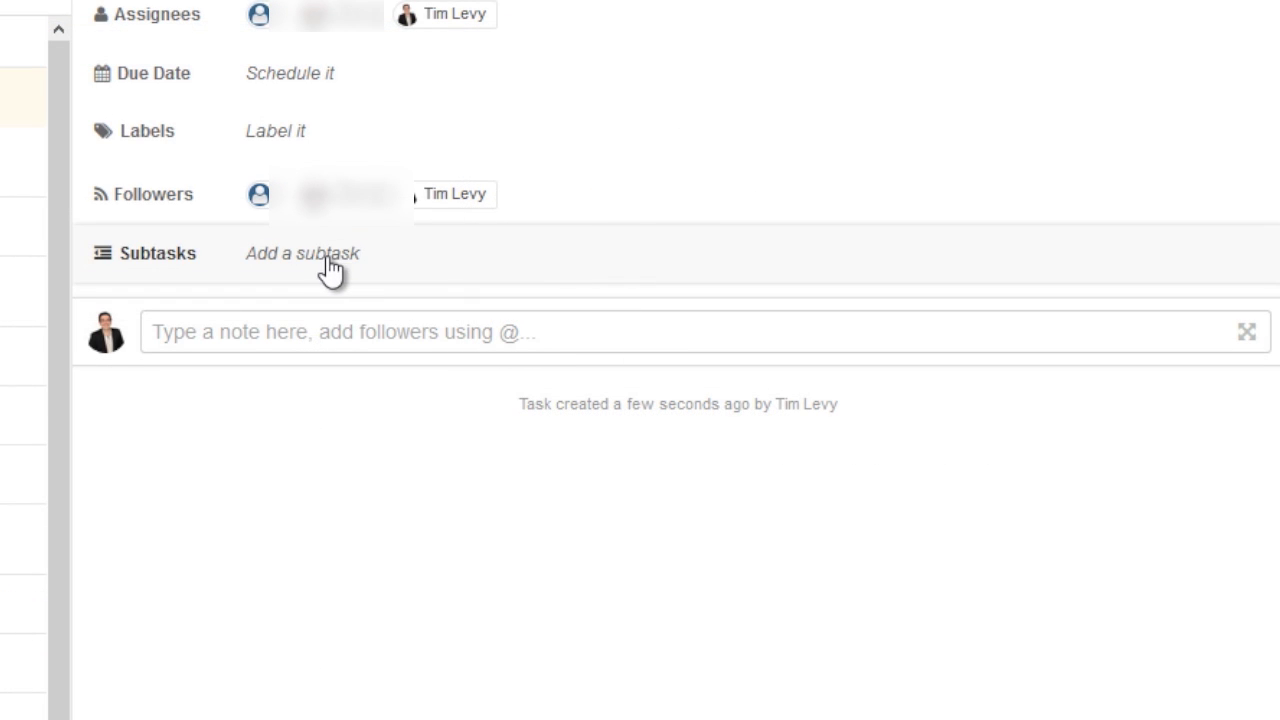
Post a comment addressed to the teammate: 'ignore this - it's just a test!'
{"action": "left_click", "coordinate": [306, 330]}
{"action": "type", "text": "Amber, ignore "}
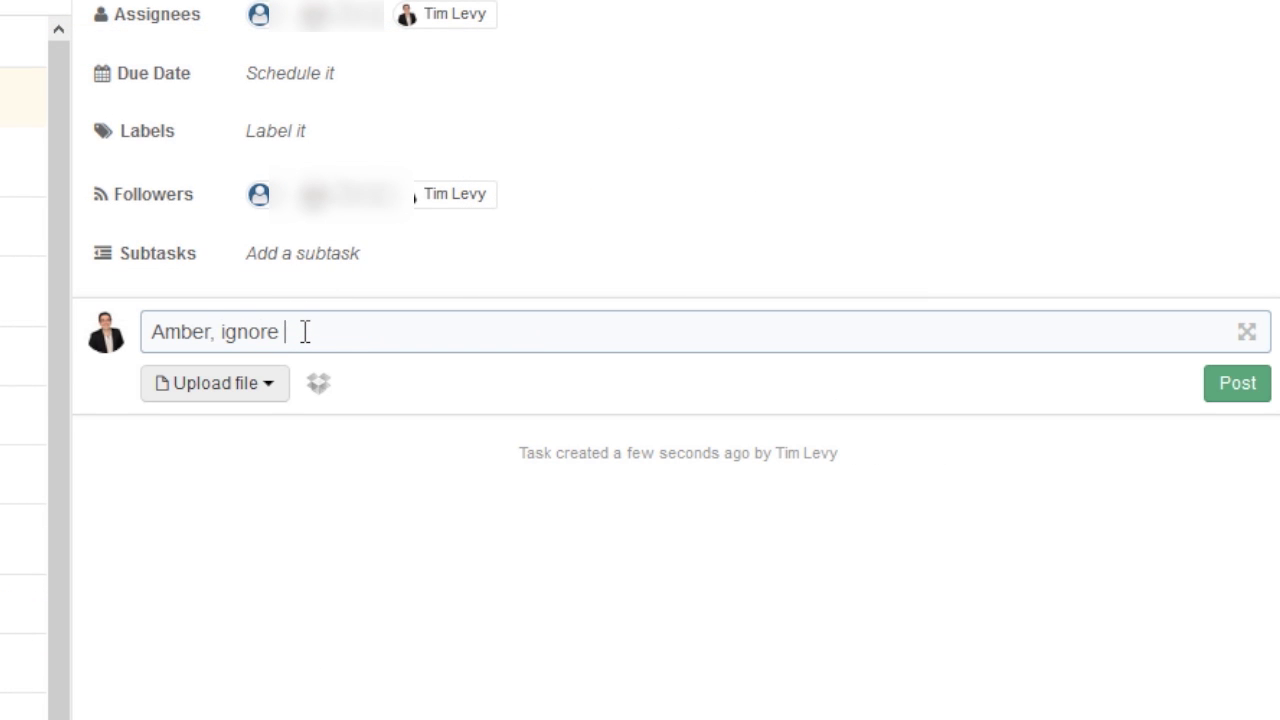
{"action": "type", "text": "this - it's just a test!"}
{"action": "key", "text": "Return"}
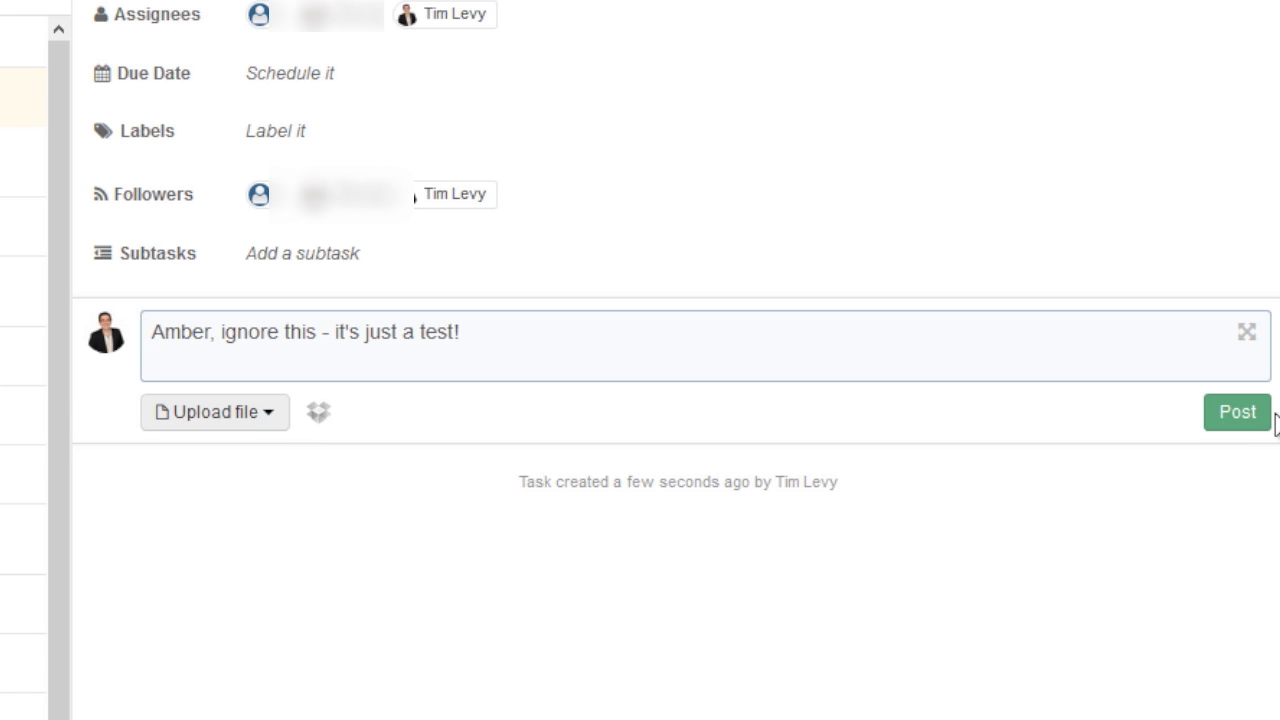
{"action": "left_click", "coordinate": [1235, 415]}
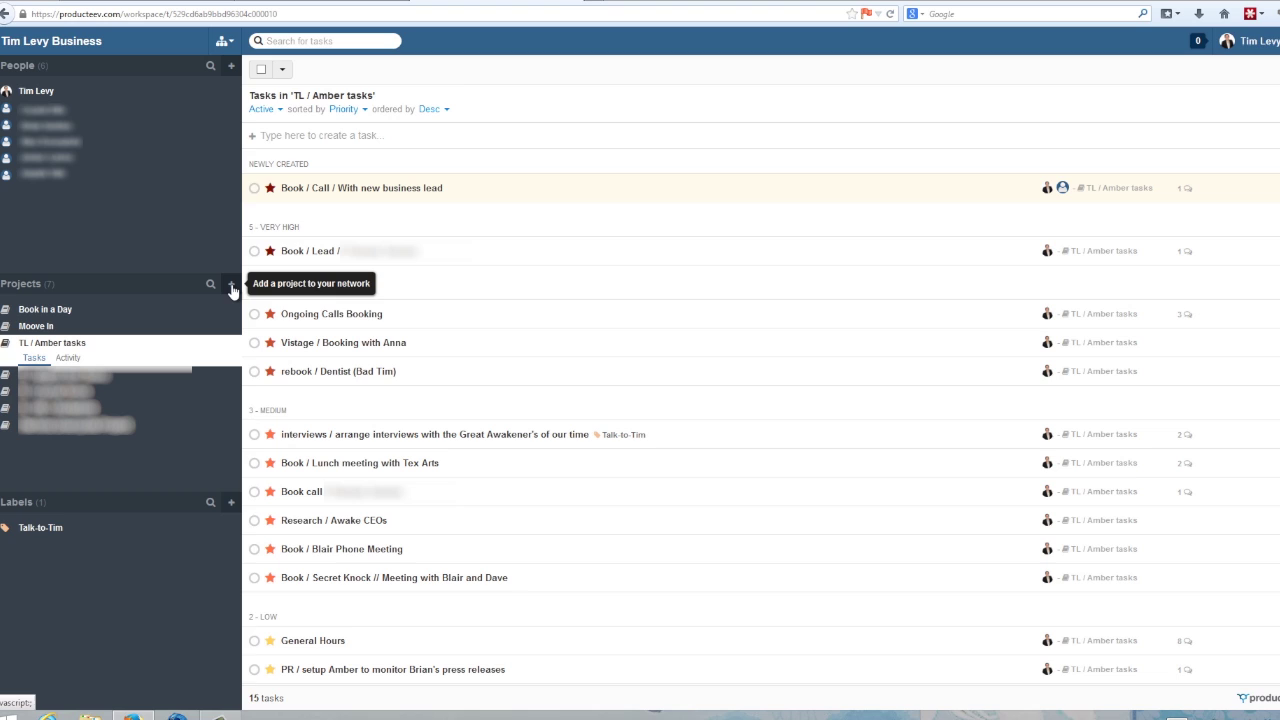
Start a project named 'Test Project' and add a task called 'New tasks' to it
{"action": "left_click", "coordinate": [231, 285]}
{"action": "left_click", "coordinate": [605, 148]}
{"action": "type", "text": "T"}
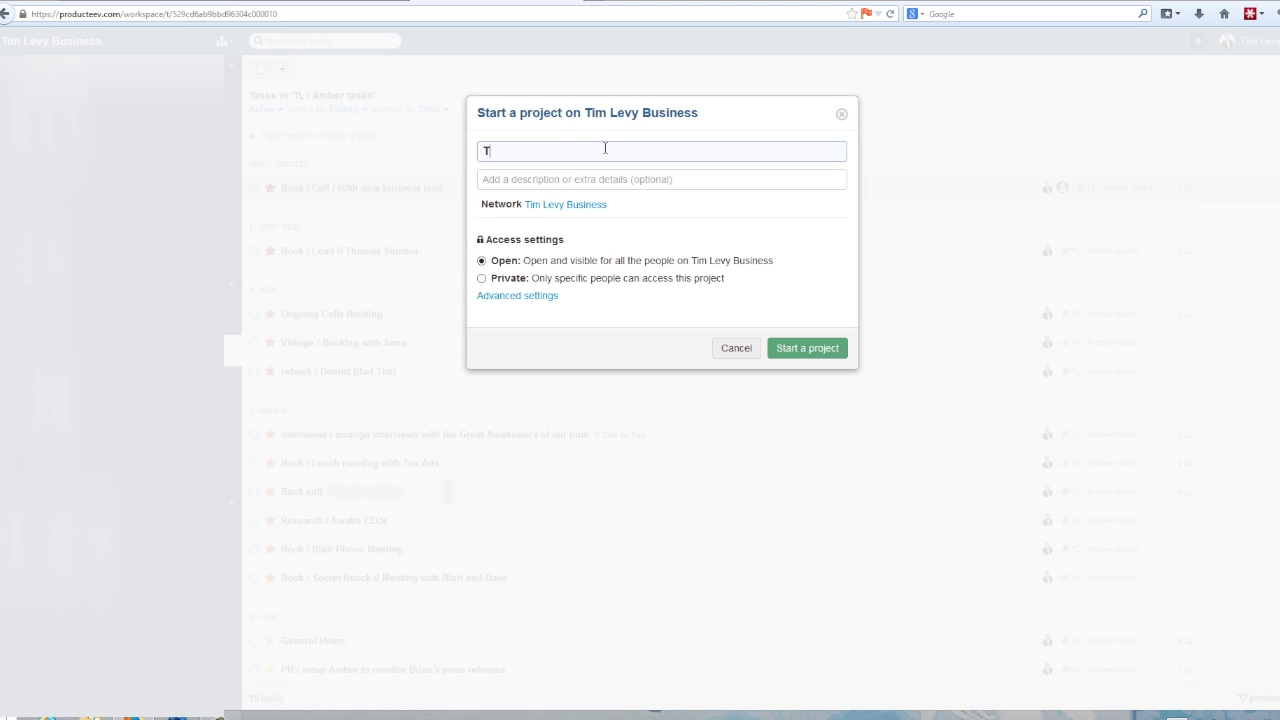
{"action": "type", "text": "est Project"}
{"action": "left_click", "coordinate": [792, 350]}
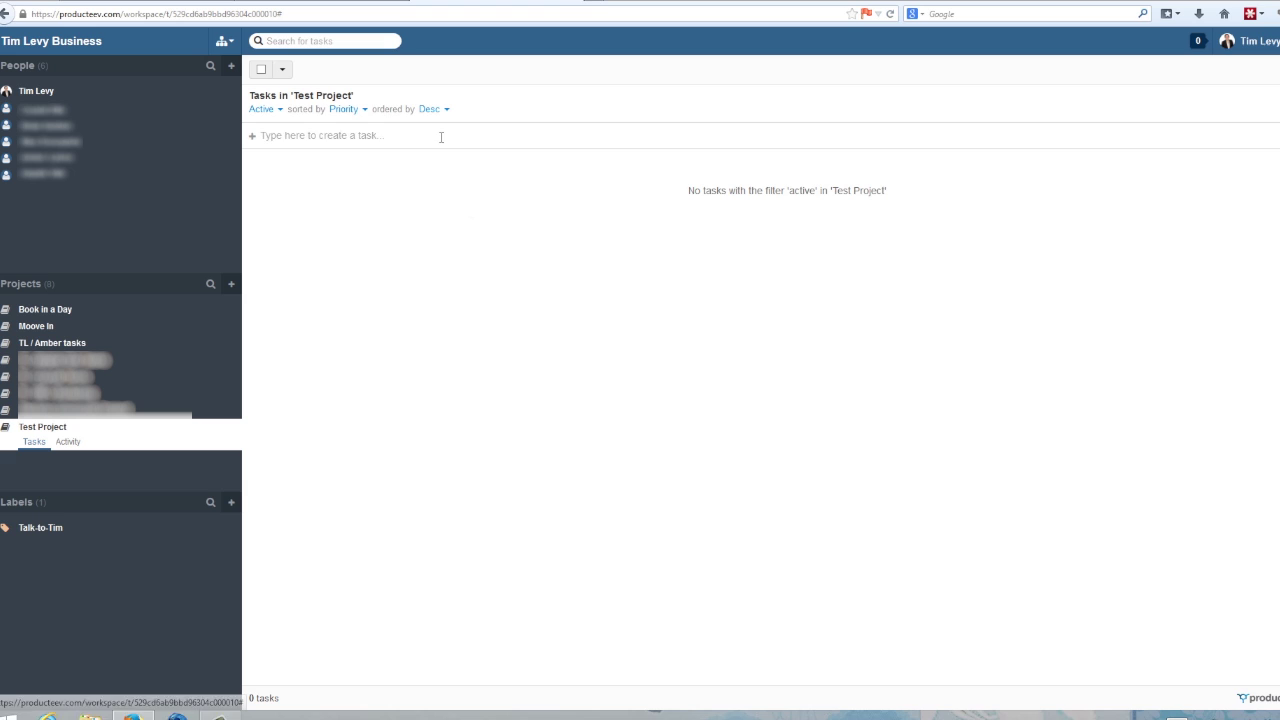
{"action": "type", "text": "New tasks"}
{"action": "key", "text": "Return"}
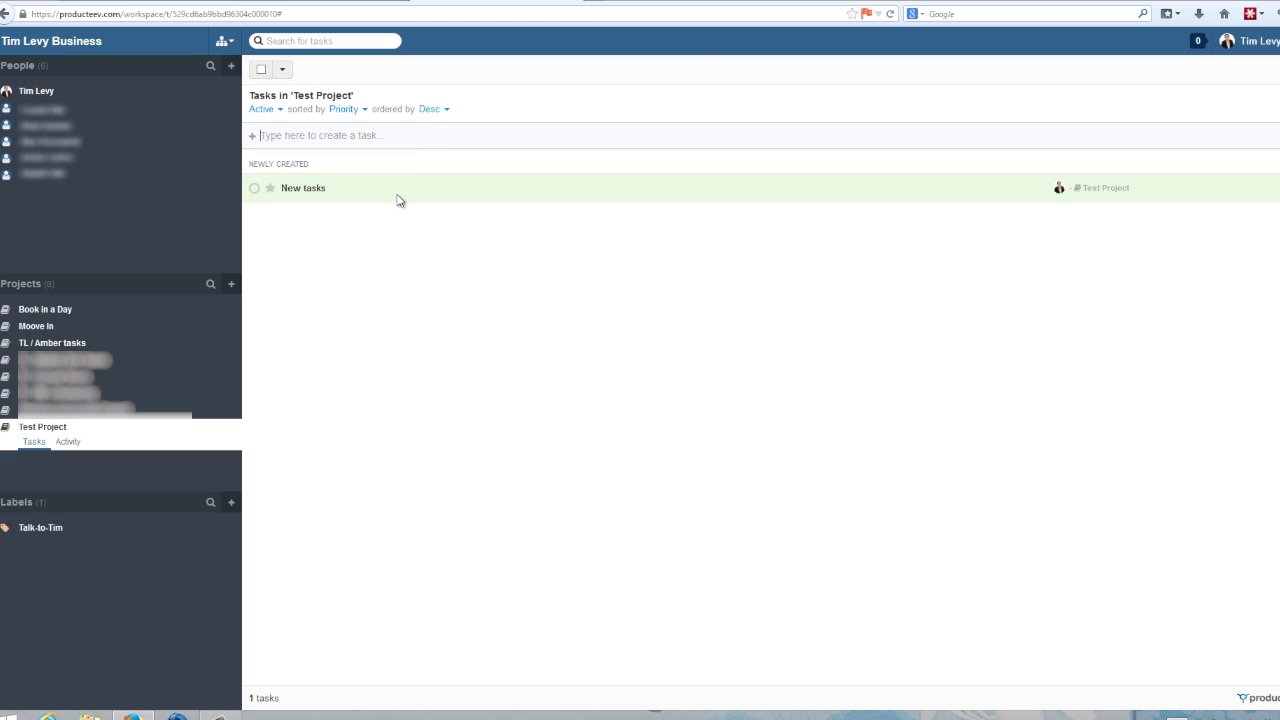